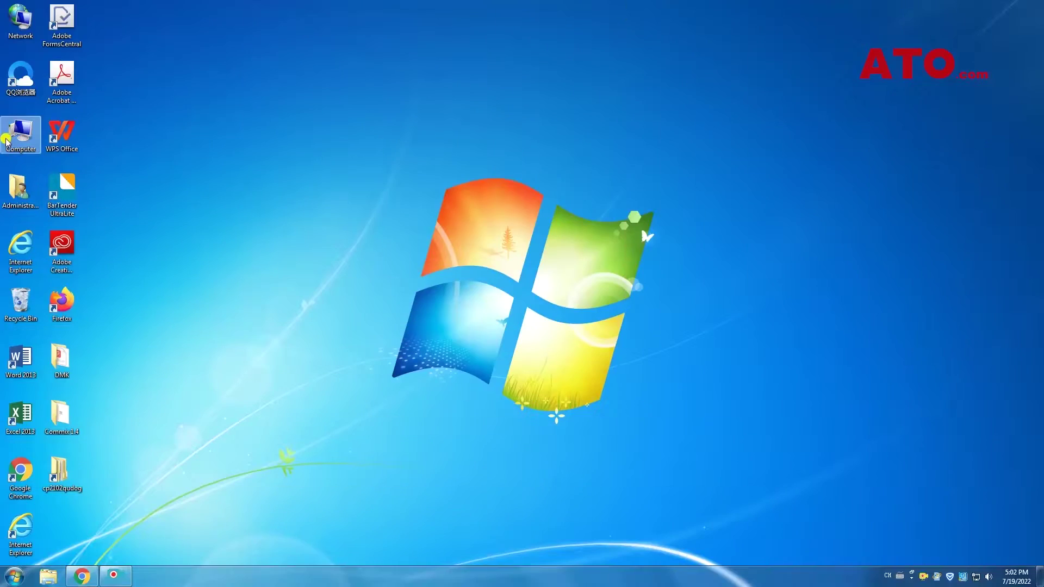
Check in Device Manager, under Ports (COM & LPT), whether the CP210x USB converter is detected, and minimize the window.
{"action": "right_click", "coordinate": [17, 126]}
{"action": "left_click", "coordinate": [47, 142]}
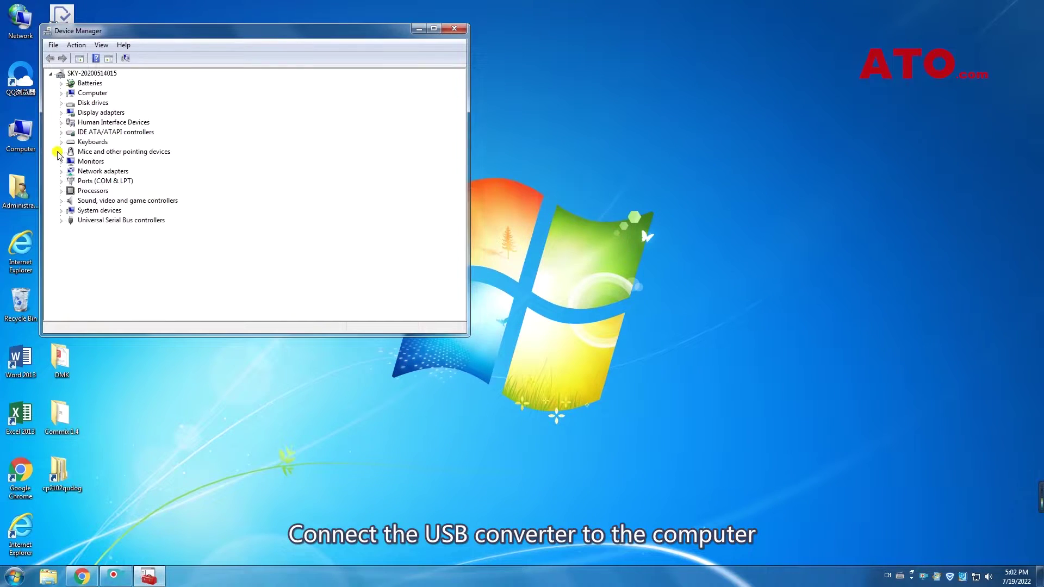
{"action": "left_click", "coordinate": [62, 182]}
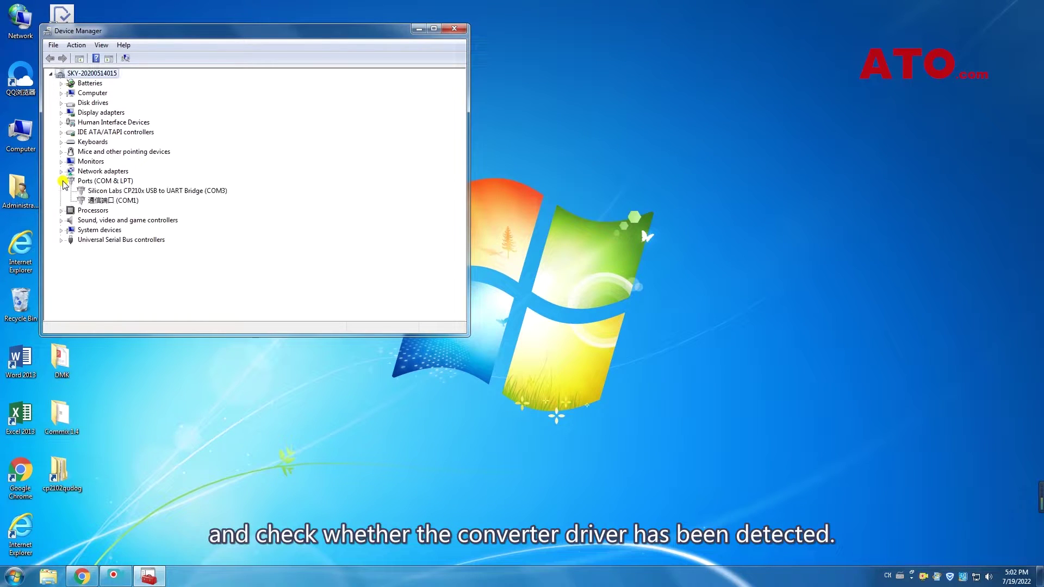
{"action": "left_click", "coordinate": [127, 191]}
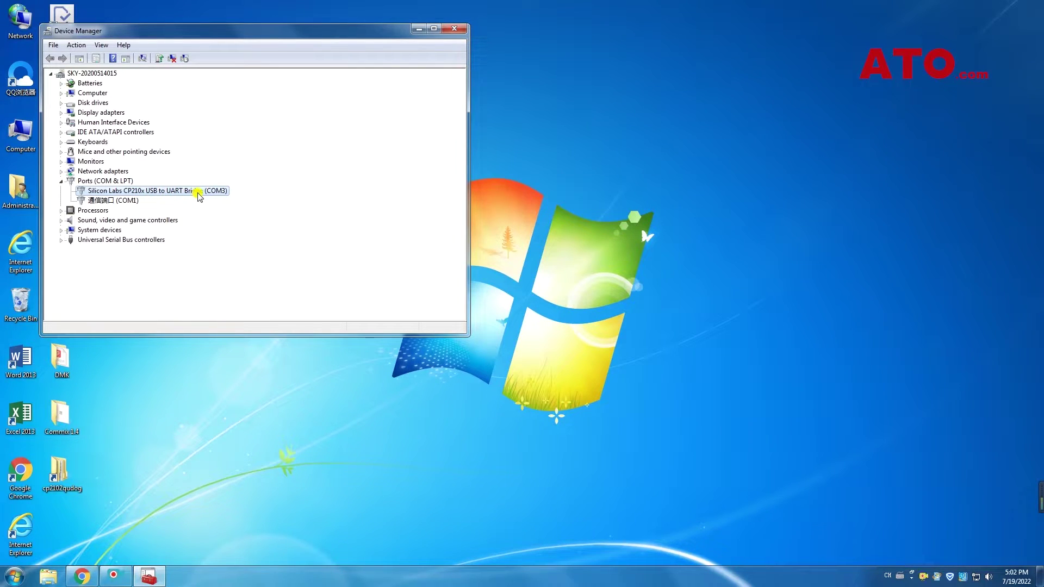
{"action": "left_click", "coordinate": [418, 29]}
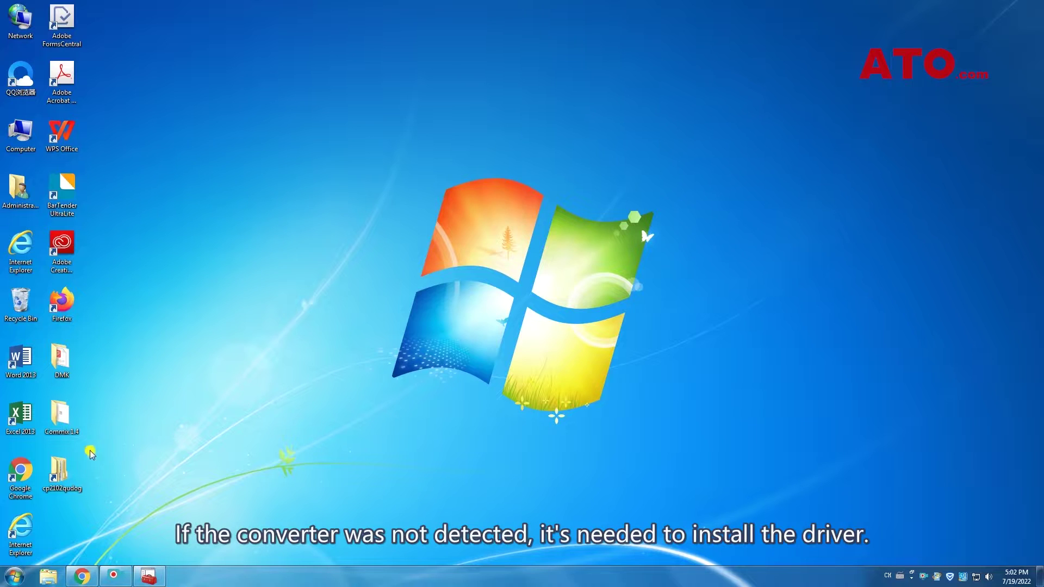
{"action": "double_click", "coordinate": [64, 468]}
{"action": "double_click", "coordinate": [587, 204]}
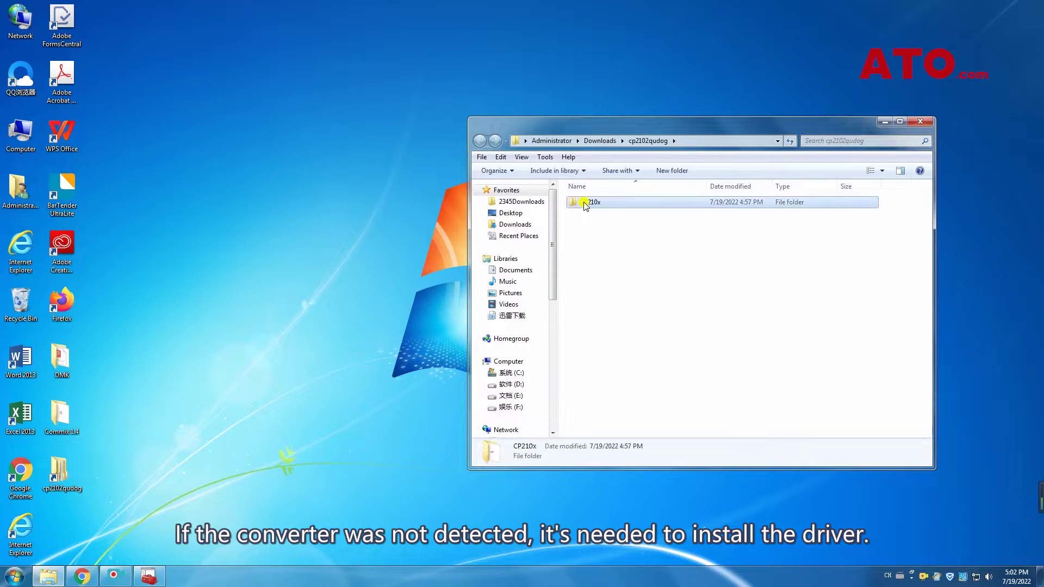
{"action": "left_click", "coordinate": [596, 226]}
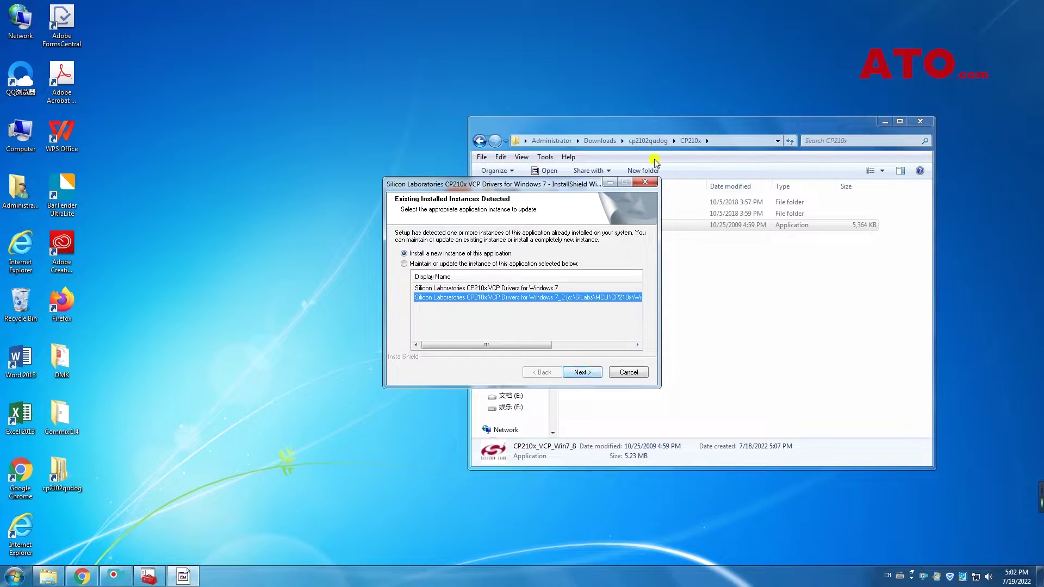
{"action": "left_click", "coordinate": [646, 182]}
{"action": "left_click", "coordinate": [517, 320]}
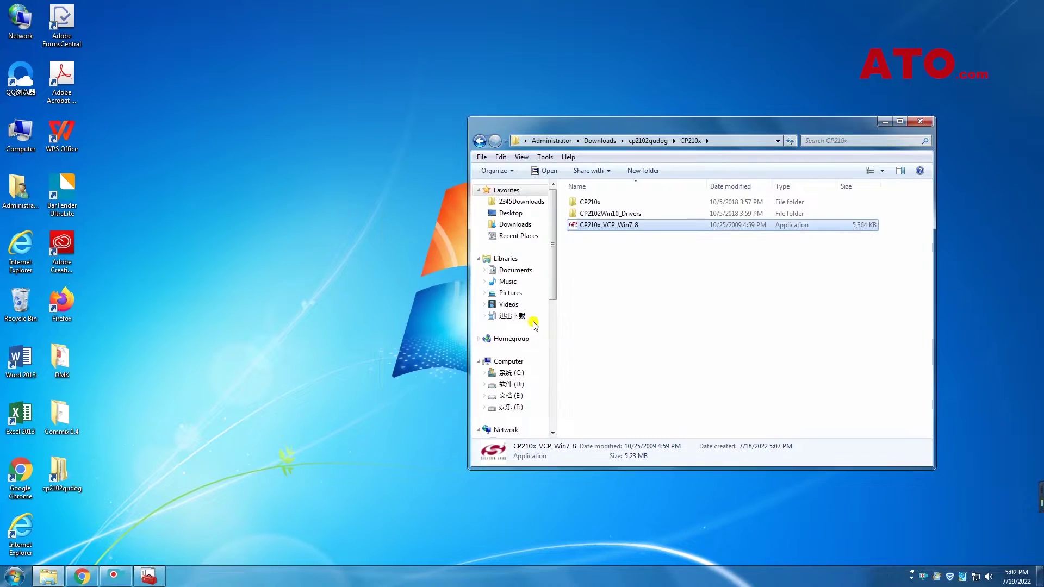
{"action": "left_click", "coordinate": [920, 122]}
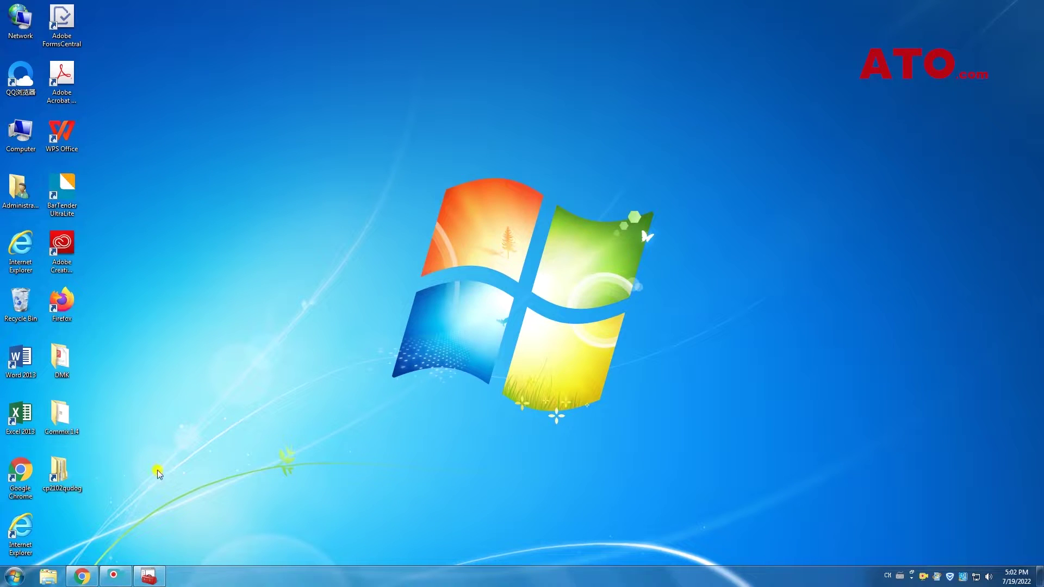
Launch commix from the Commix 1.4 folder and check the USB converter's COM port number in Device Manager.
{"action": "double_click", "coordinate": [60, 414]}
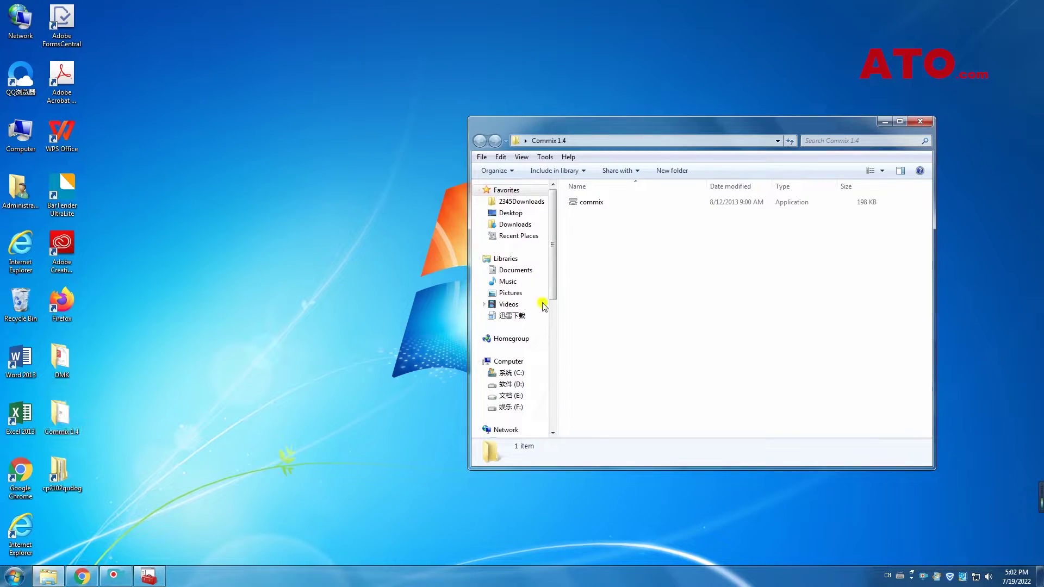
{"action": "double_click", "coordinate": [608, 207]}
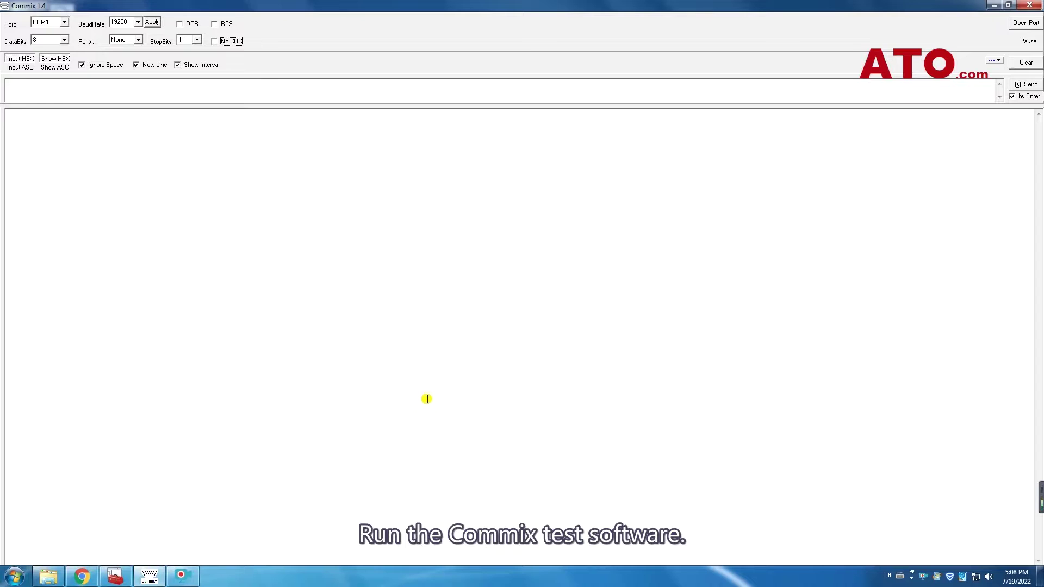
{"action": "left_click", "coordinate": [115, 576]}
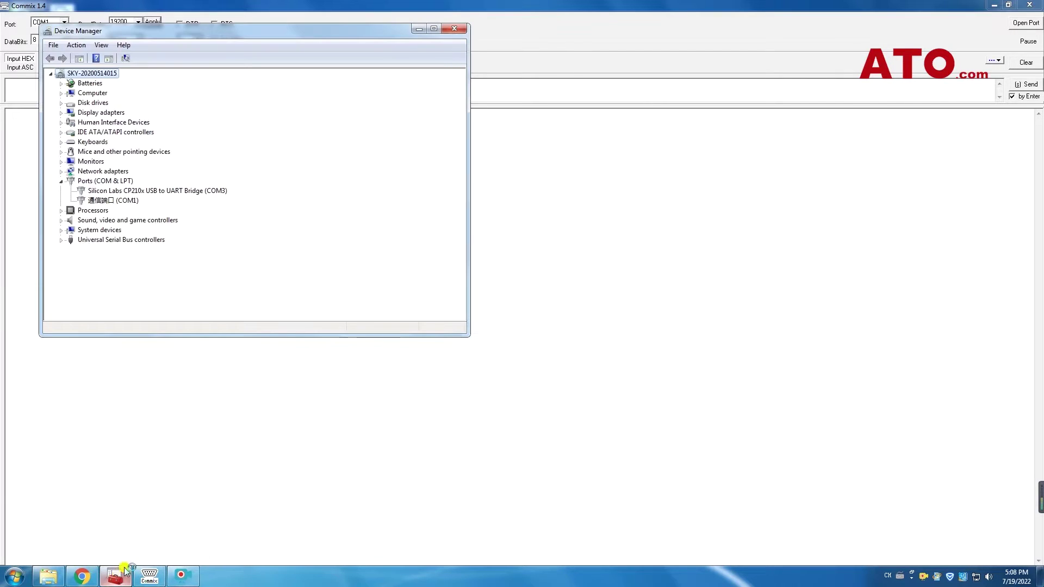
{"action": "left_click", "coordinate": [174, 192]}
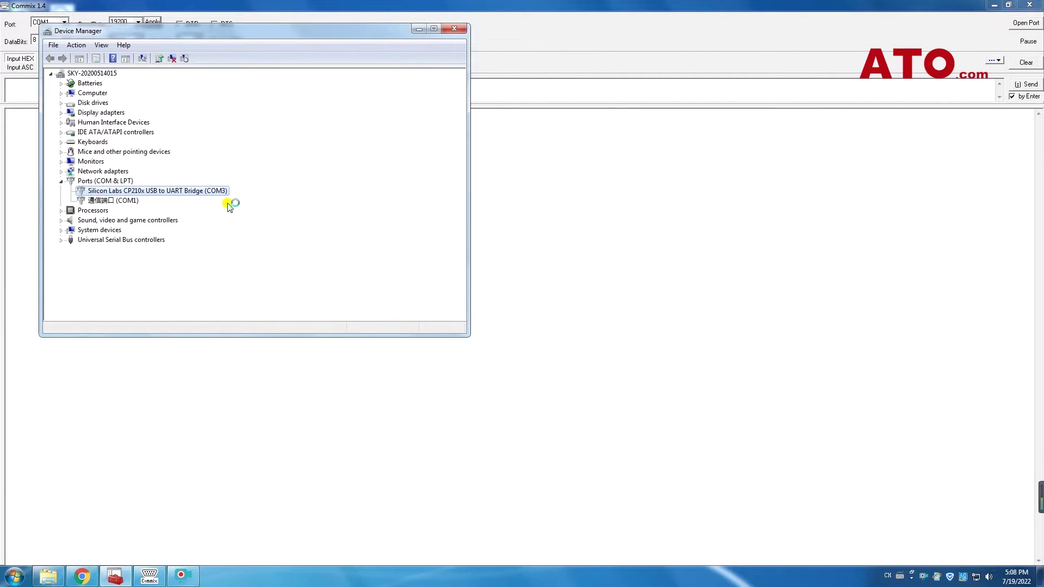
{"action": "left_click", "coordinate": [460, 29]}
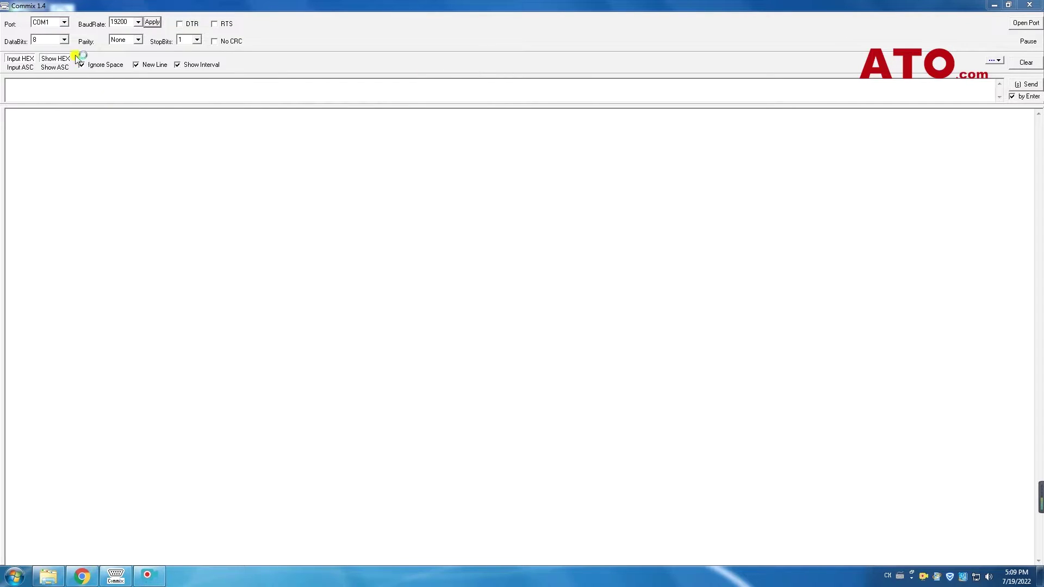
Set the serial port to COM3 and the baud rate to 38400.
{"action": "left_click", "coordinate": [60, 22]}
{"action": "left_click", "coordinate": [56, 47]}
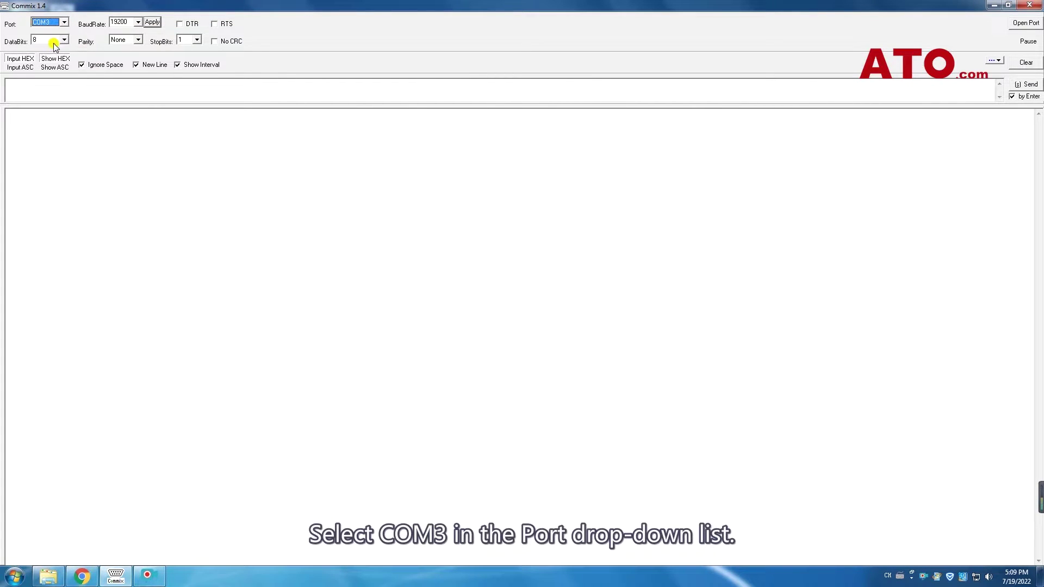
{"action": "left_click", "coordinate": [138, 23]}
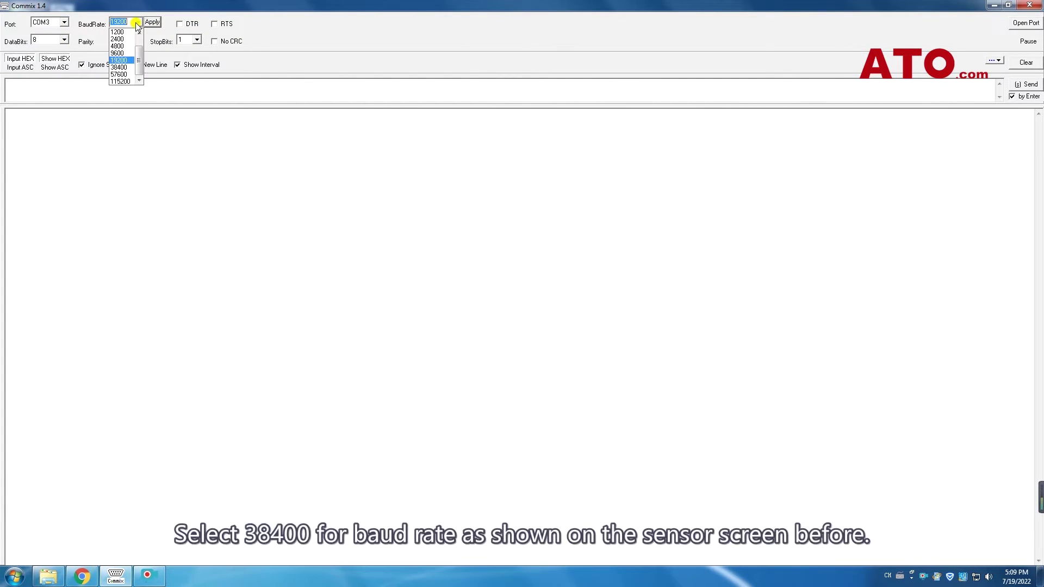
{"action": "left_click", "coordinate": [120, 68]}
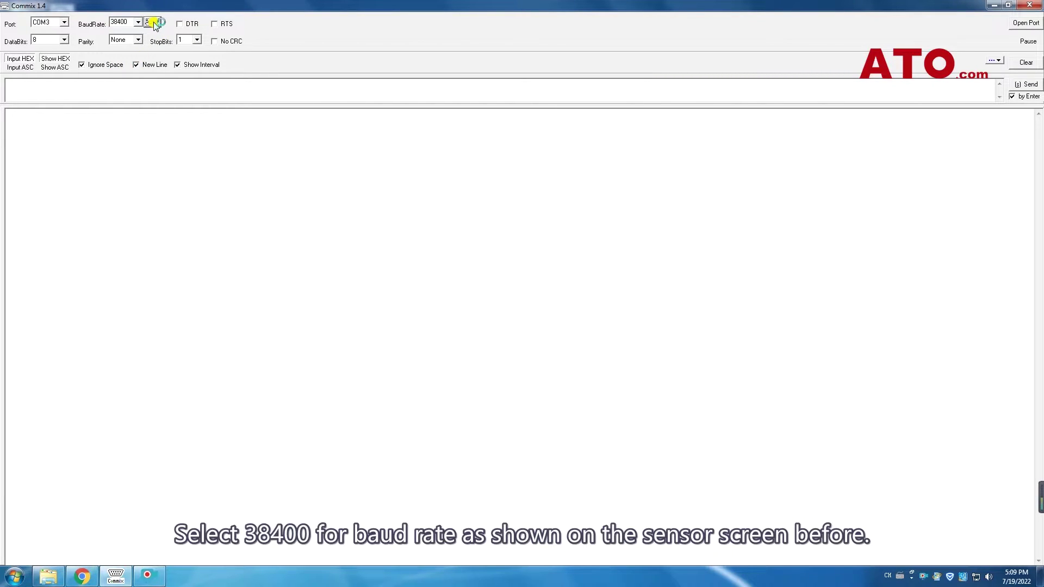
Enable the CRC check with type CRC16 (ModbusRTU).
{"action": "left_click", "coordinate": [215, 42]}
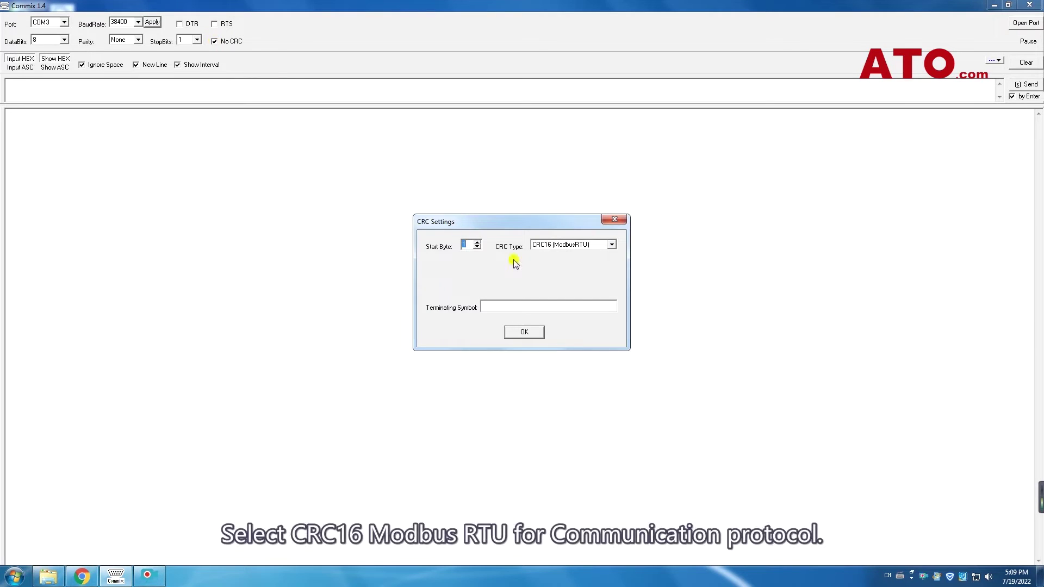
{"action": "left_click", "coordinate": [558, 245]}
{"action": "left_click", "coordinate": [554, 273]}
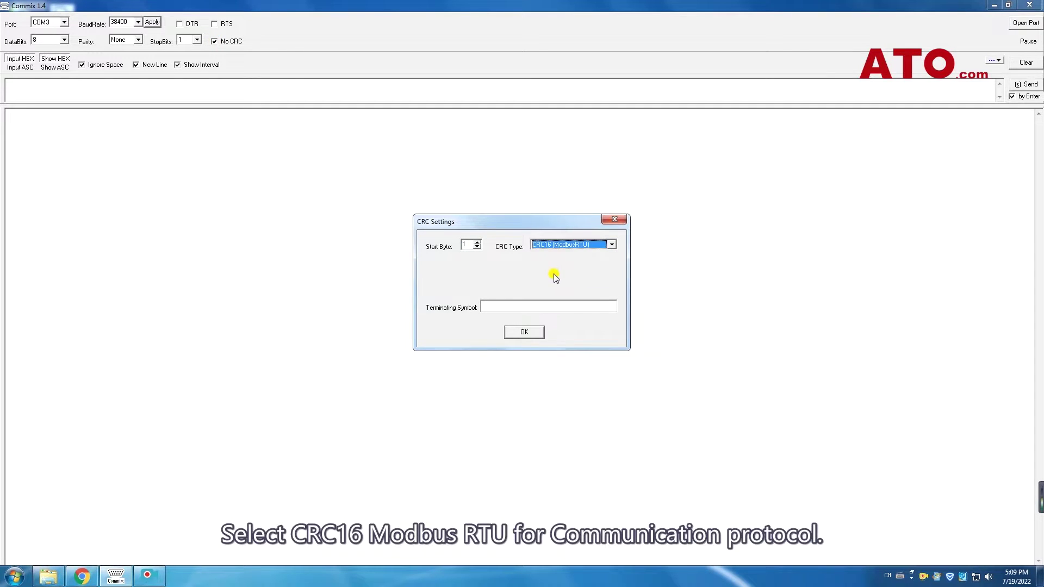
{"action": "left_click", "coordinate": [524, 332]}
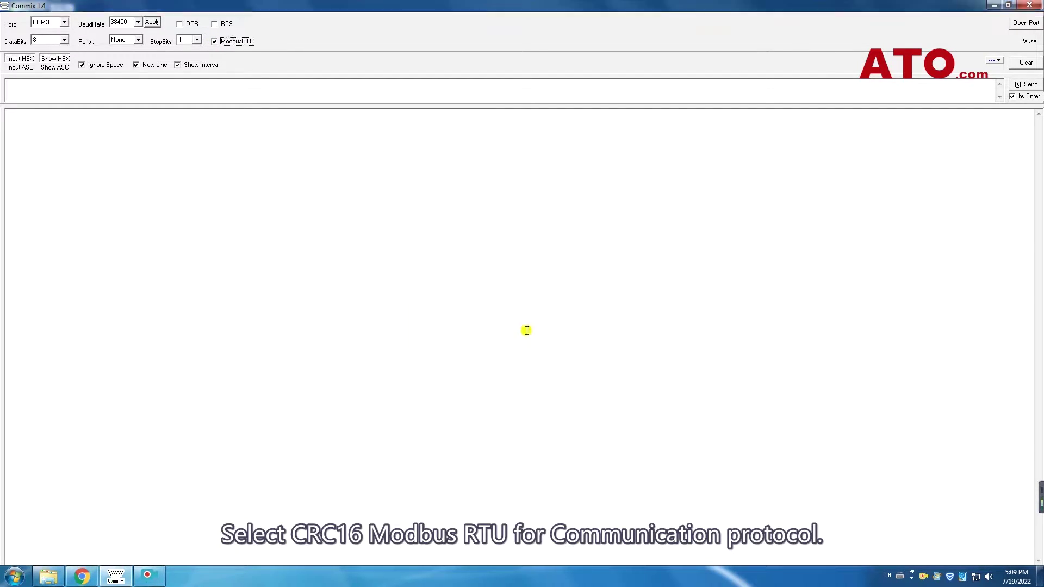
{"action": "left_click", "coordinate": [1016, 30]}
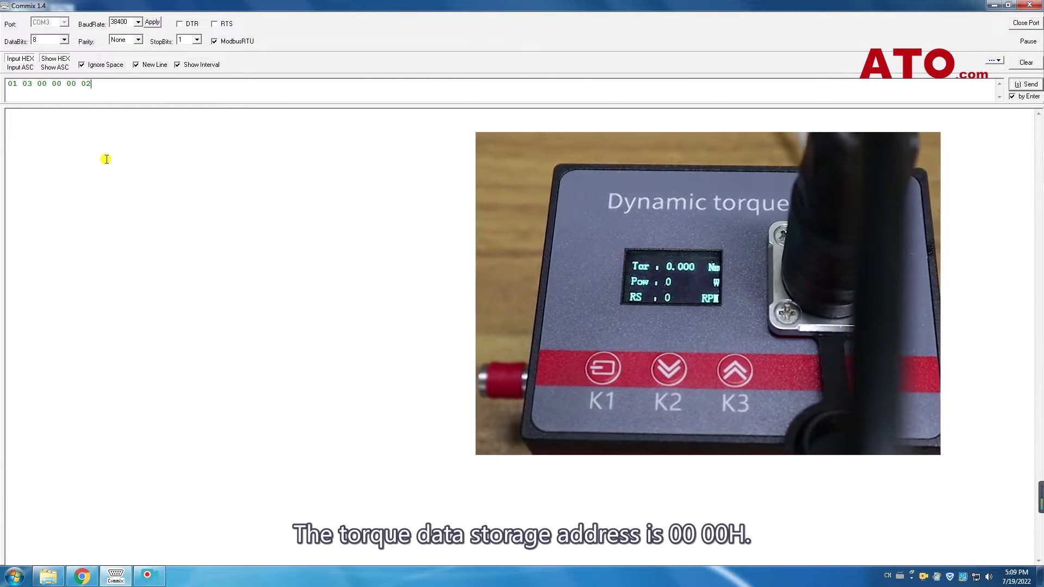
{"action": "left_click", "coordinate": [1029, 85]}
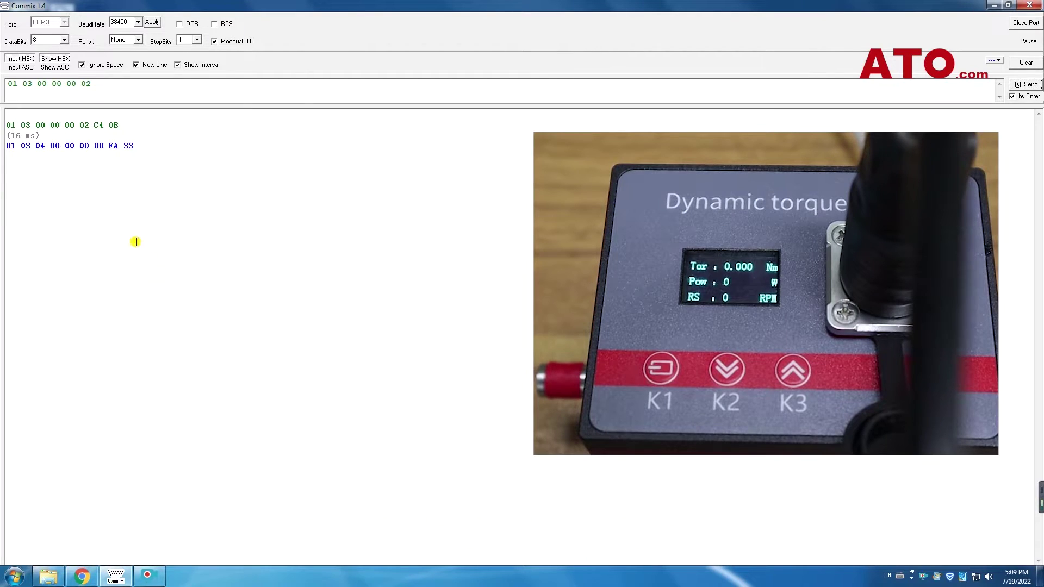
{"action": "left_click_drag", "start_coordinate": [79, 151], "coordinate": [100, 151]}
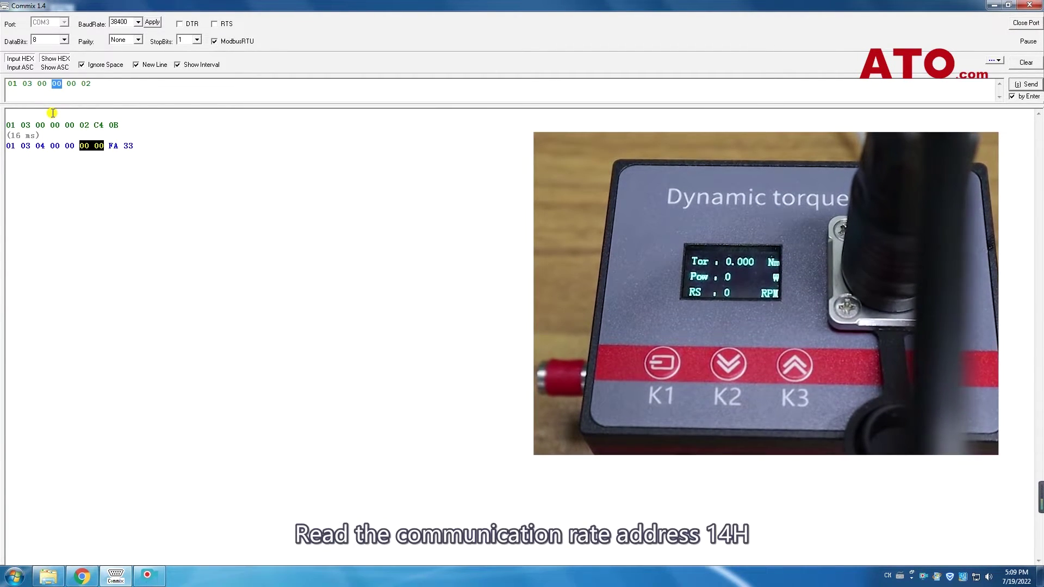
{"action": "type", "text": "14"}
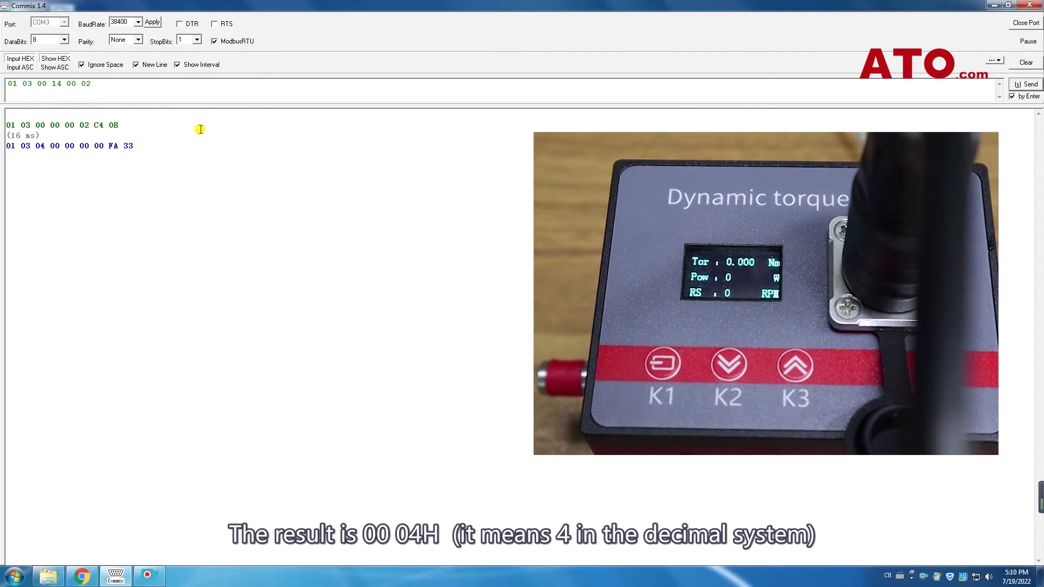
{"action": "key", "text": "Return"}
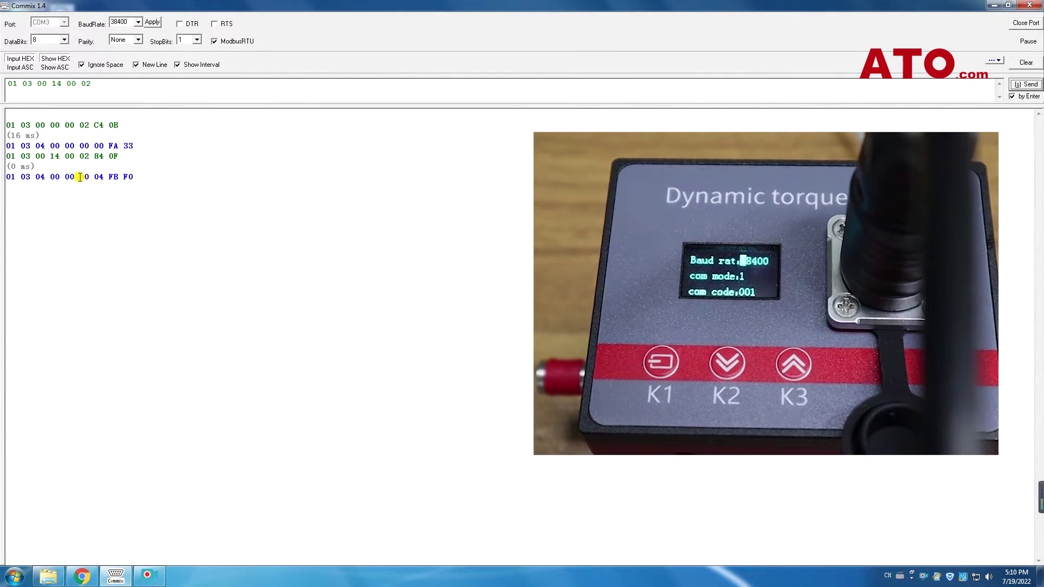
{"action": "left_click_drag", "start_coordinate": [80, 176], "coordinate": [103, 177]}
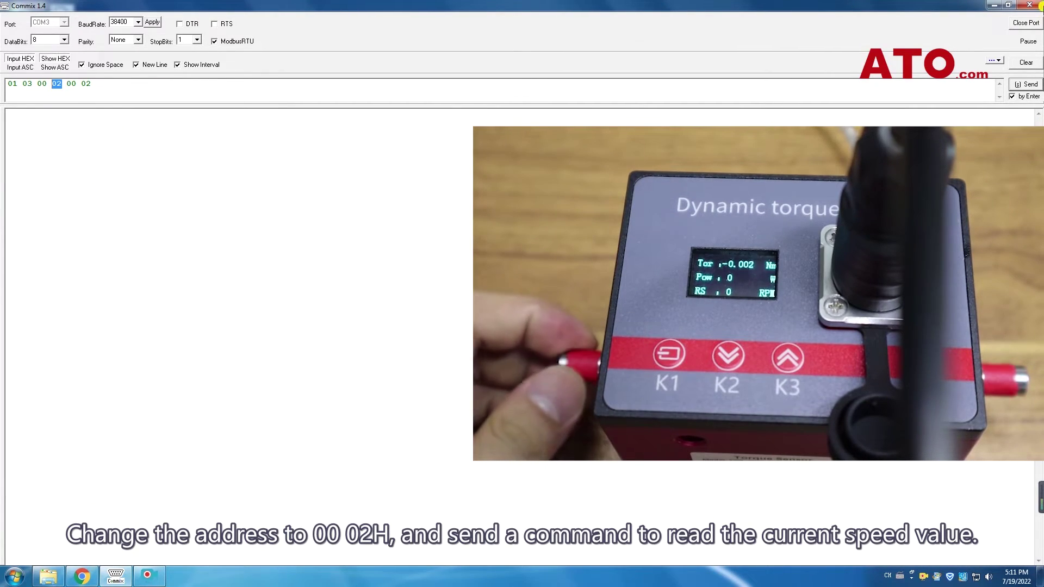
{"action": "left_click", "coordinate": [1025, 84]}
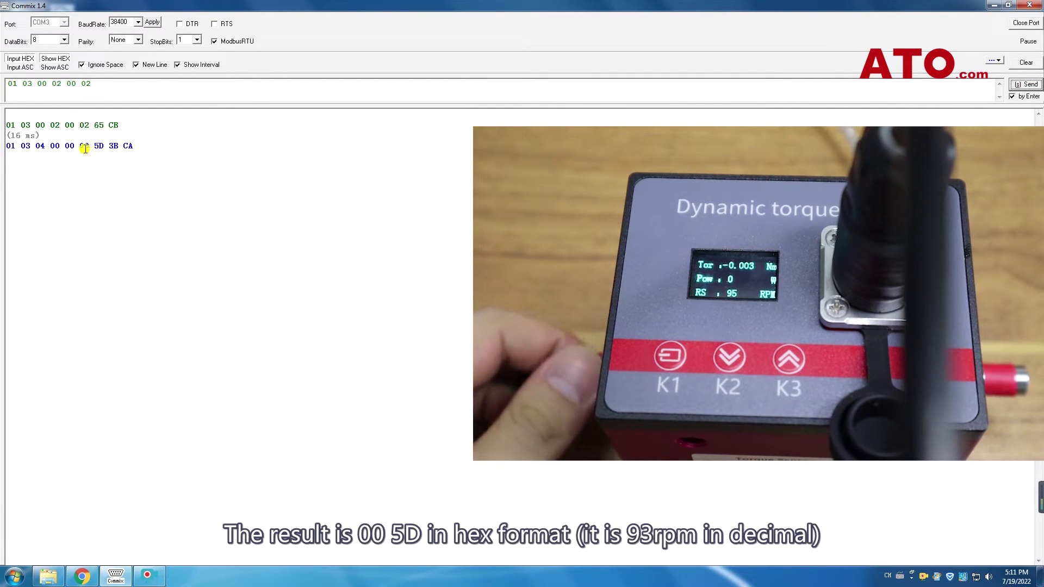
{"action": "left_click_drag", "start_coordinate": [80, 146], "coordinate": [104, 146]}
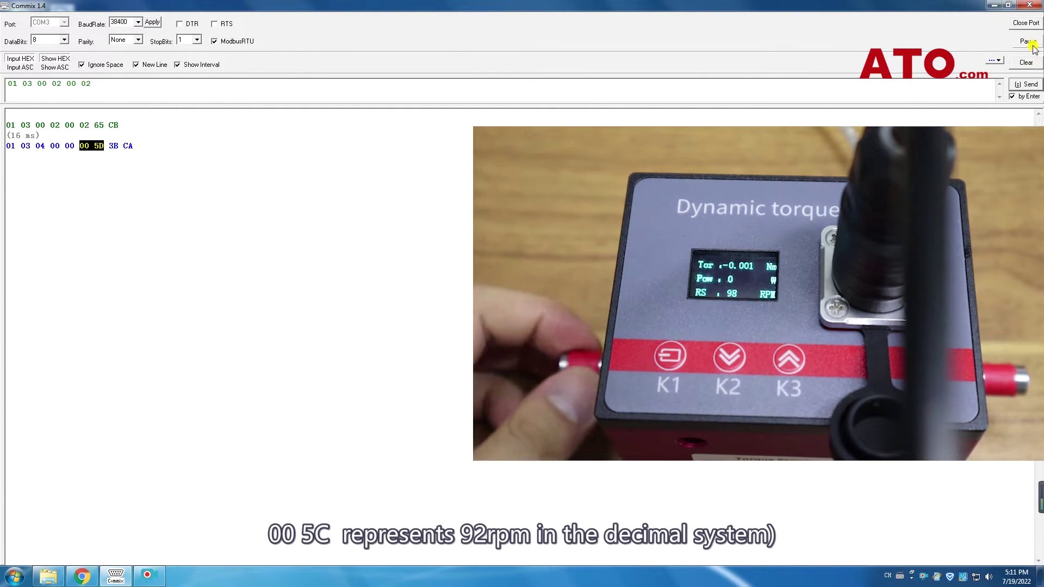
{"action": "left_click", "coordinate": [1027, 84]}
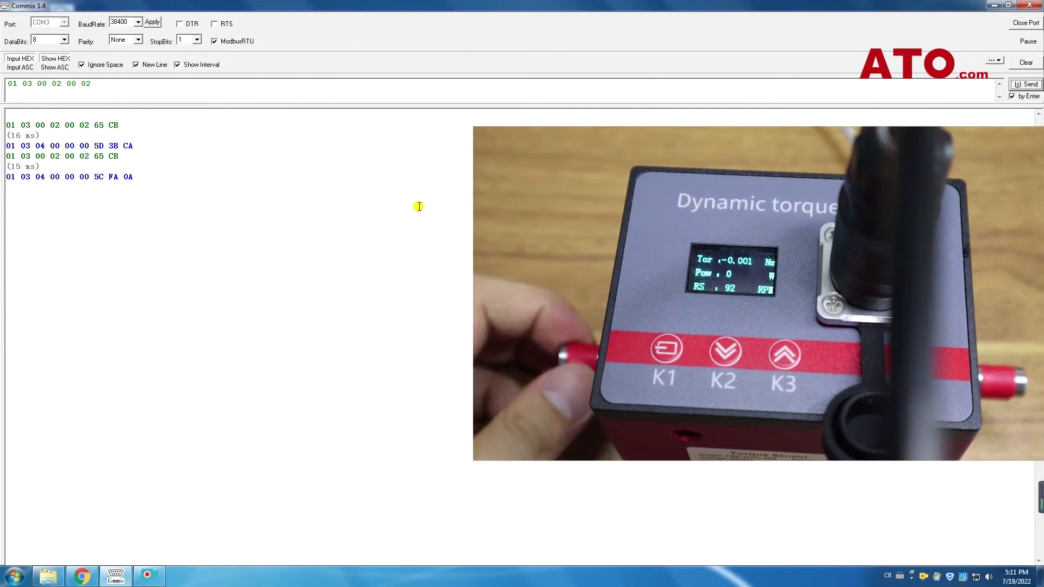
{"action": "left_click", "coordinate": [1026, 84]}
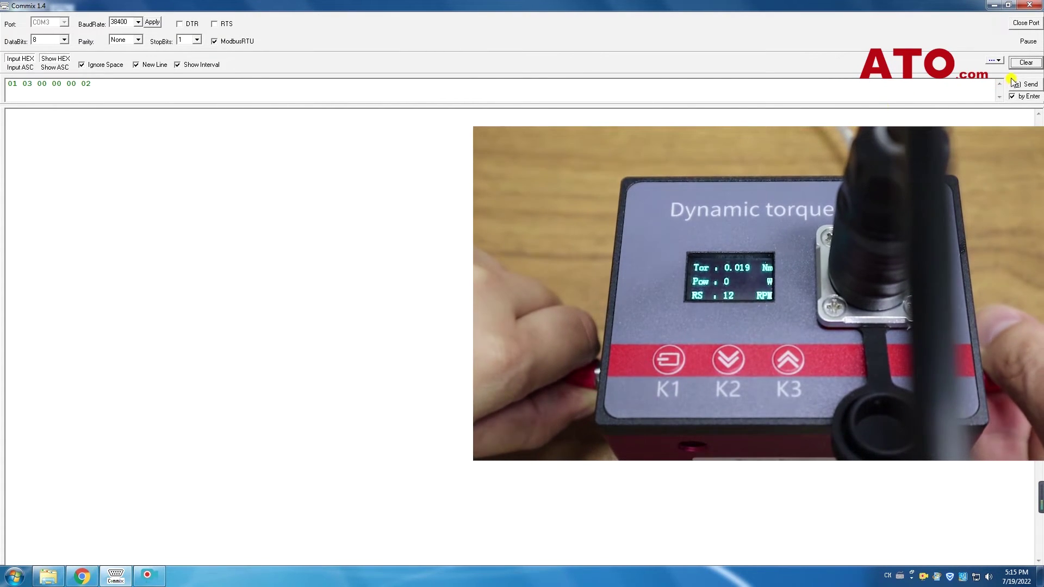
{"action": "left_click", "coordinate": [1027, 84]}
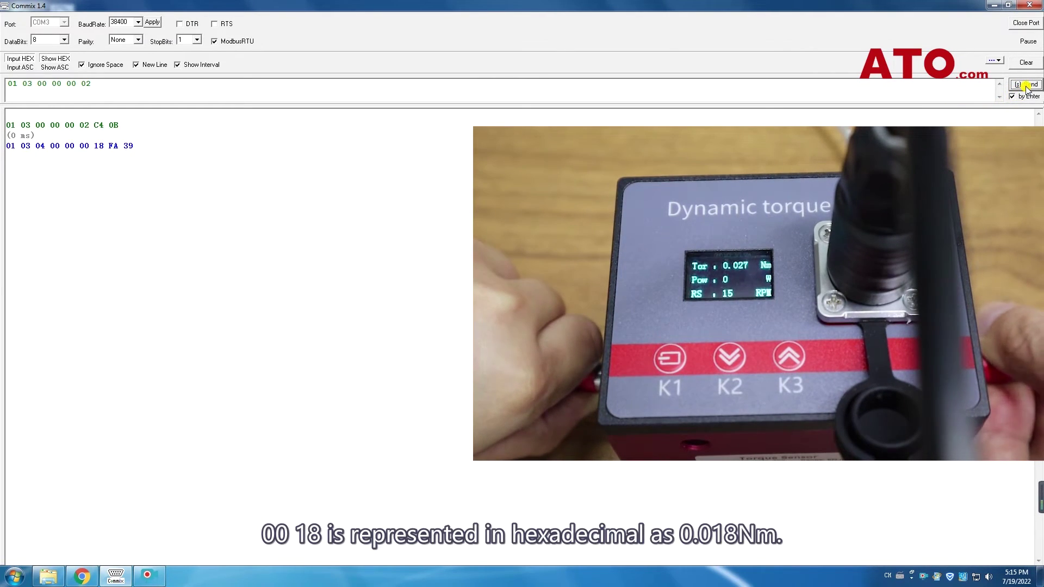
{"action": "left_click", "coordinate": [1026, 84]}
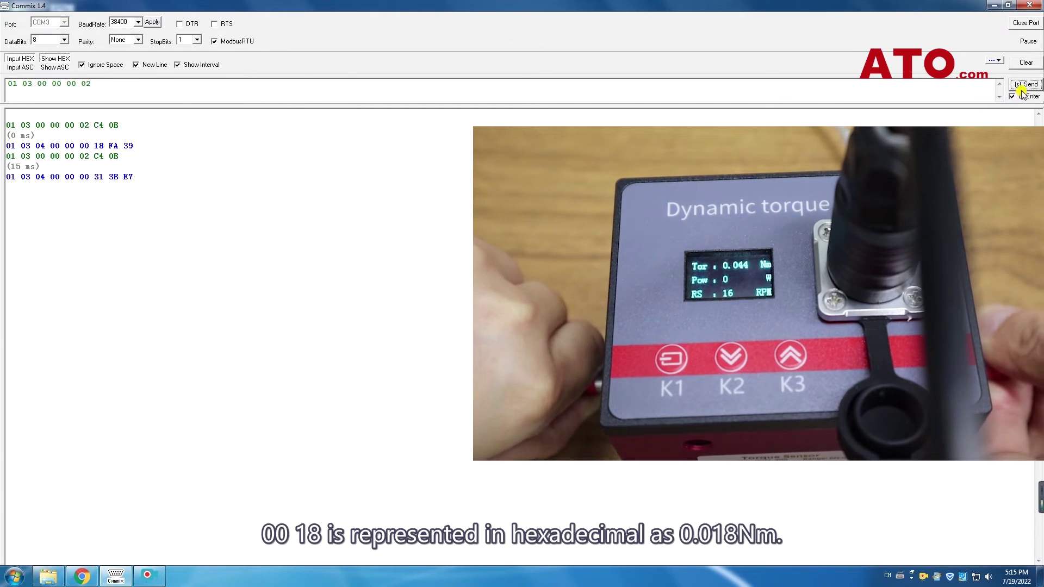
{"action": "left_click", "coordinate": [1024, 86]}
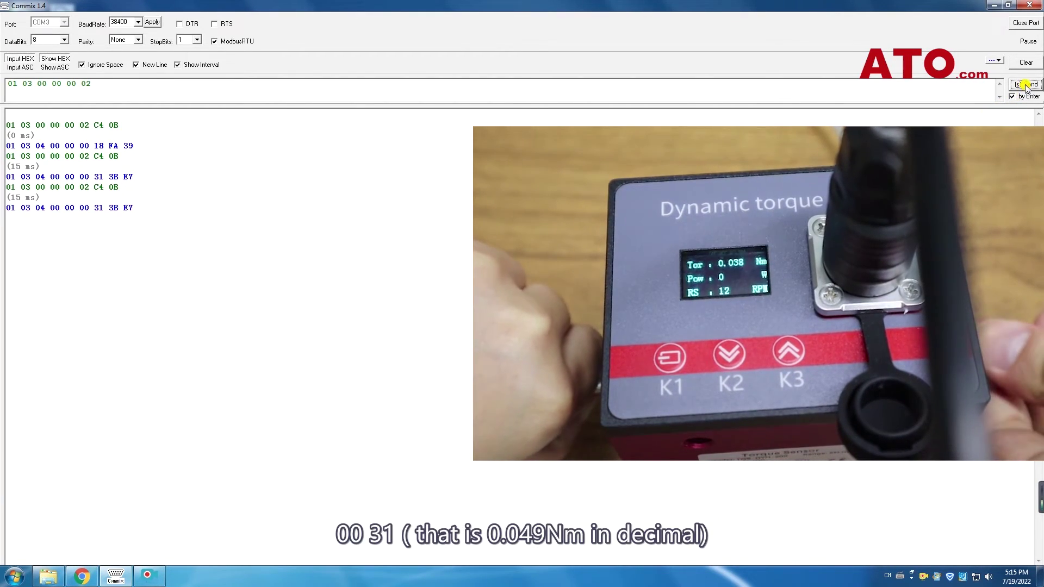
{"action": "left_click", "coordinate": [1025, 85]}
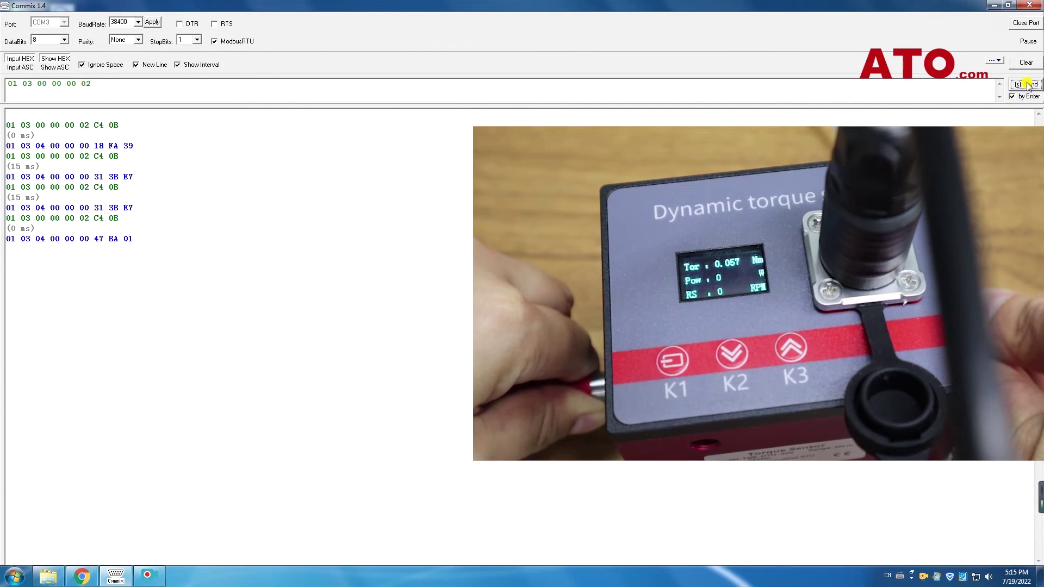
{"action": "left_click", "coordinate": [1026, 85]}
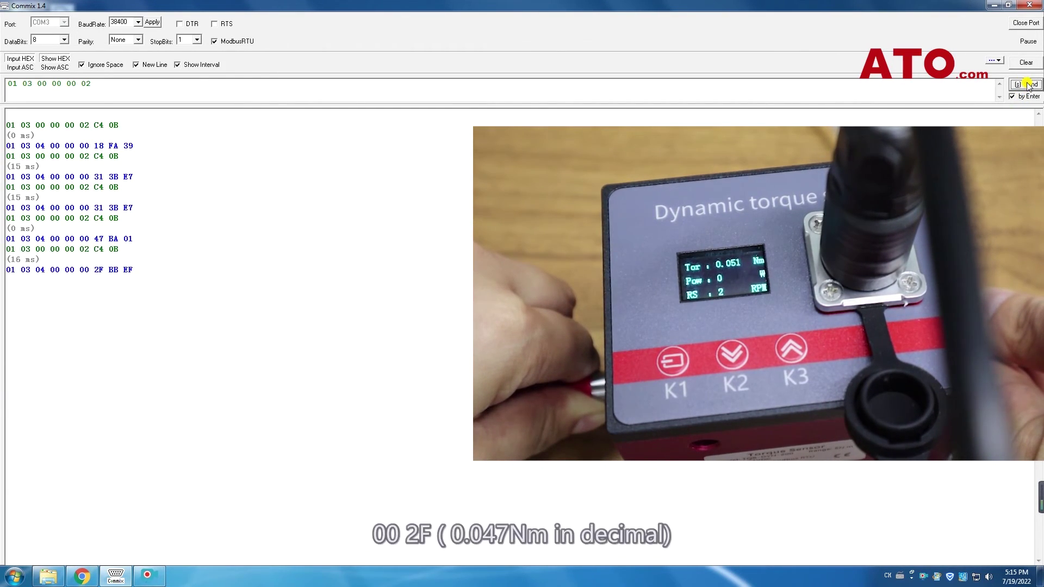
{"action": "left_click", "coordinate": [1026, 85]}
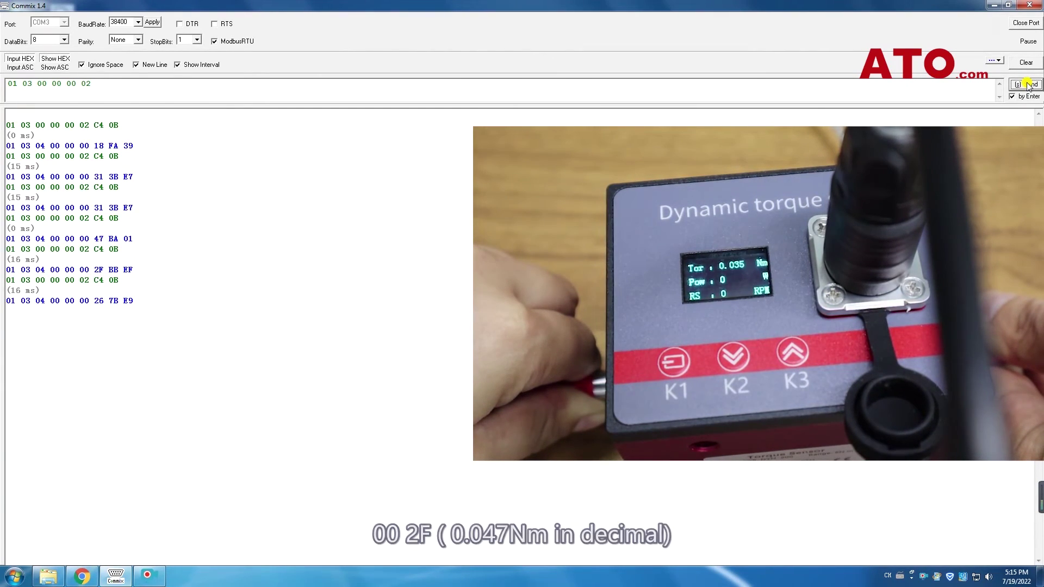